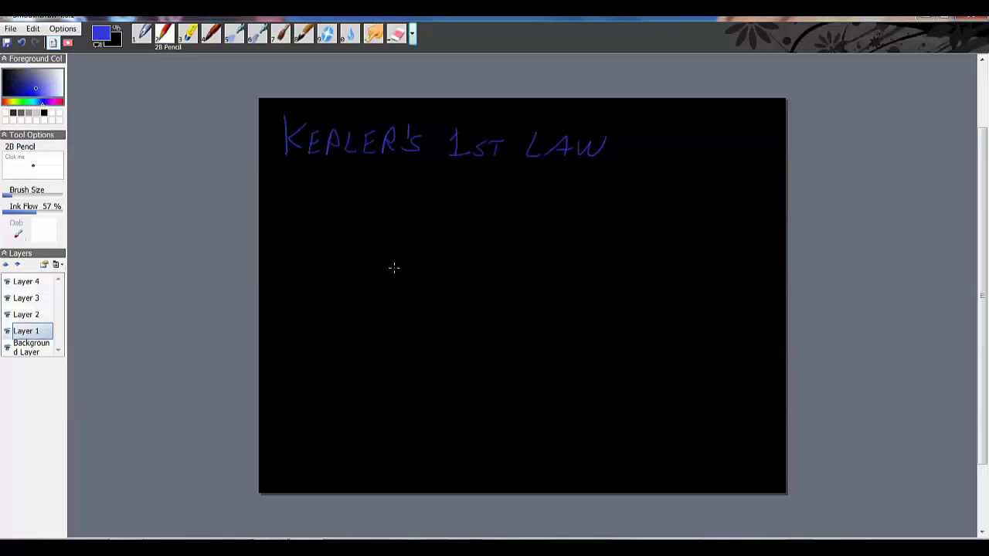
Step: Draw the blue orbit ellipse, dot both foci in pink, label the left focus SUN, then pick teal
mouse_move(394, 268)
left_mouse_down()
mouse_move(503, 280)
mouse_move(581, 260)
mouse_move(589, 215)
mouse_move(536, 197)
mouse_move(456, 191)
mouse_move(402, 207)
mouse_move(374, 246)
mouse_move(389, 270)
mouse_move(410, 274)
left_mouse_up()
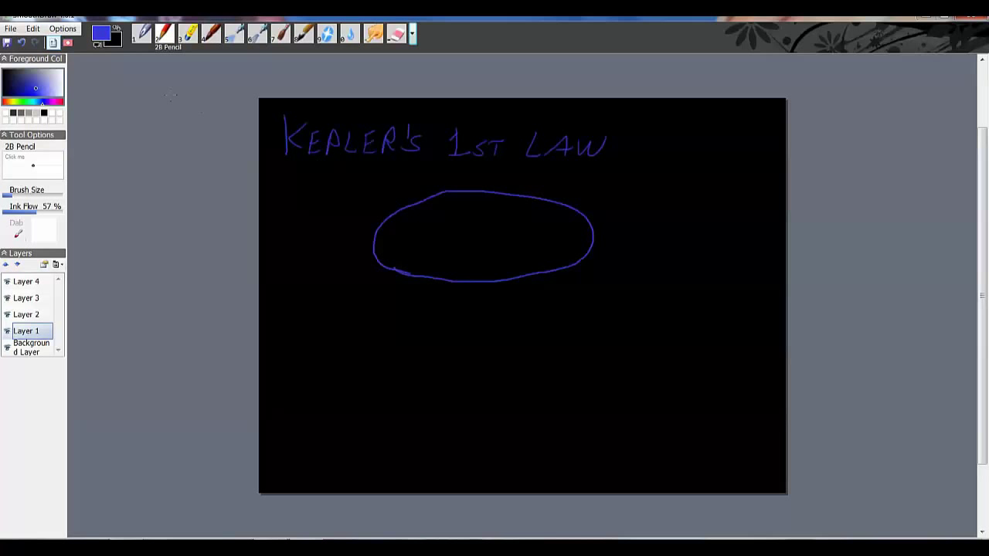
left_click(59, 102)
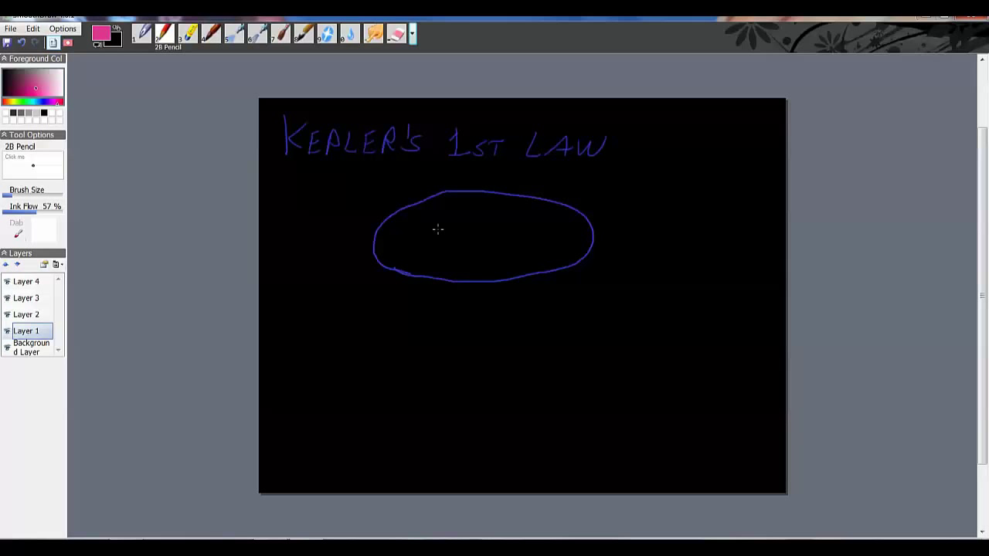
left_click_drag(435, 235, 438, 242)
left_click_drag(538, 237, 535, 244)
mouse_move(431, 253)
left_mouse_down()
mouse_move(421, 267)
mouse_move(446, 254)
mouse_move(457, 266)
mouse_move(462, 249)
left_mouse_up()
left_click(31, 102)
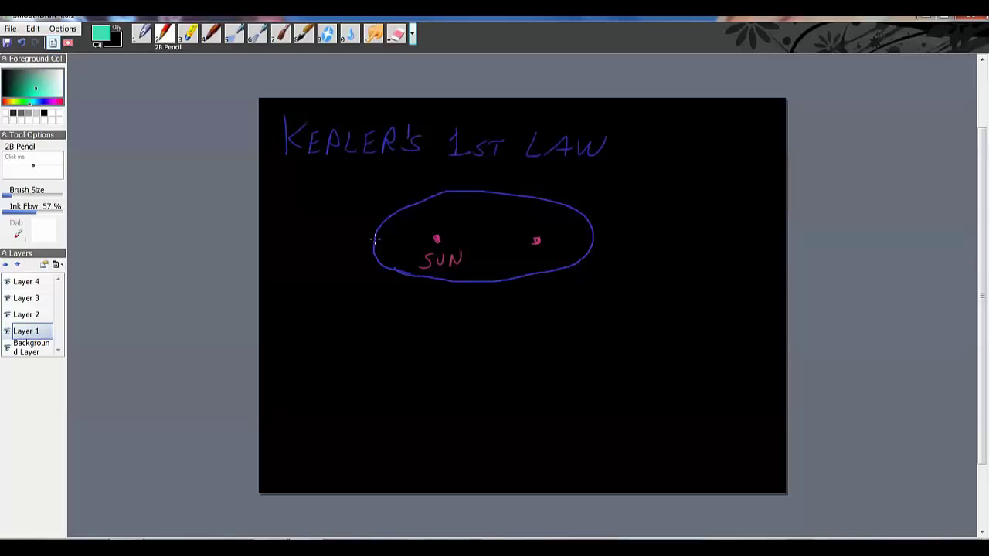
Step: Draw teal horizontal and vertical axes across the ellipse, labelled MAJOR and SEMIMAJOR
left_click_drag(380, 238, 589, 240)
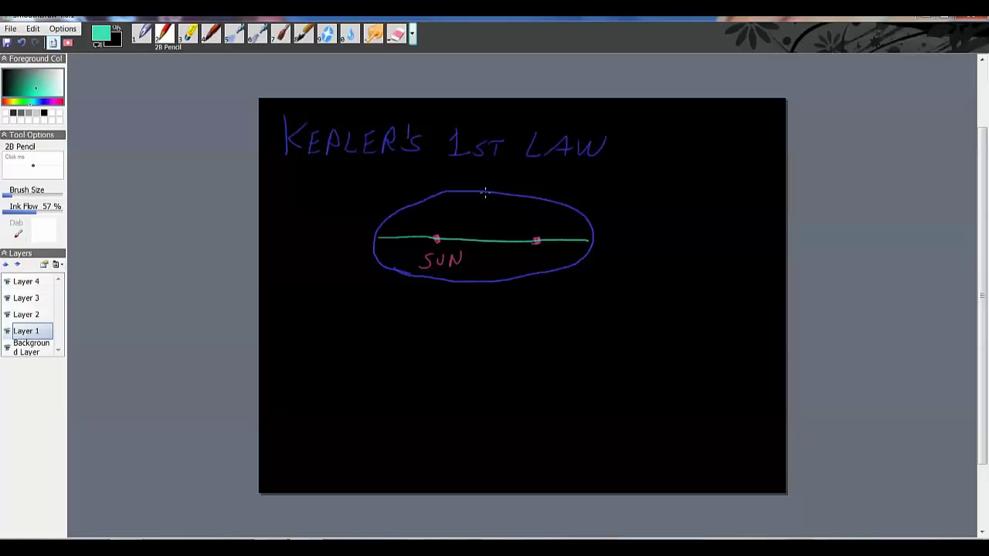
left_click_drag(483, 203, 482, 275)
mouse_move(610, 234)
left_mouse_down()
mouse_move(613, 245)
mouse_move(628, 246)
mouse_move(641, 227)
mouse_move(656, 245)
mouse_move(668, 227)
mouse_move(695, 247)
left_mouse_up()
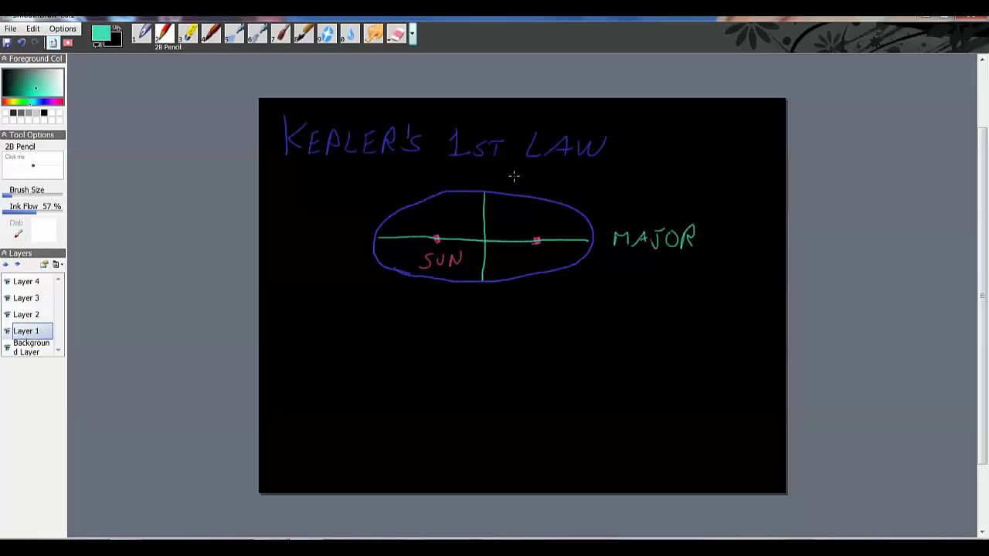
mouse_move(512, 174)
left_mouse_down()
mouse_move(539, 185)
mouse_move(545, 170)
mouse_move(559, 182)
mouse_move(584, 174)
mouse_move(587, 185)
mouse_move(601, 174)
mouse_move(592, 182)
mouse_move(610, 187)
mouse_move(607, 173)
mouse_move(623, 171)
mouse_move(624, 183)
mouse_move(652, 195)
left_mouse_up()
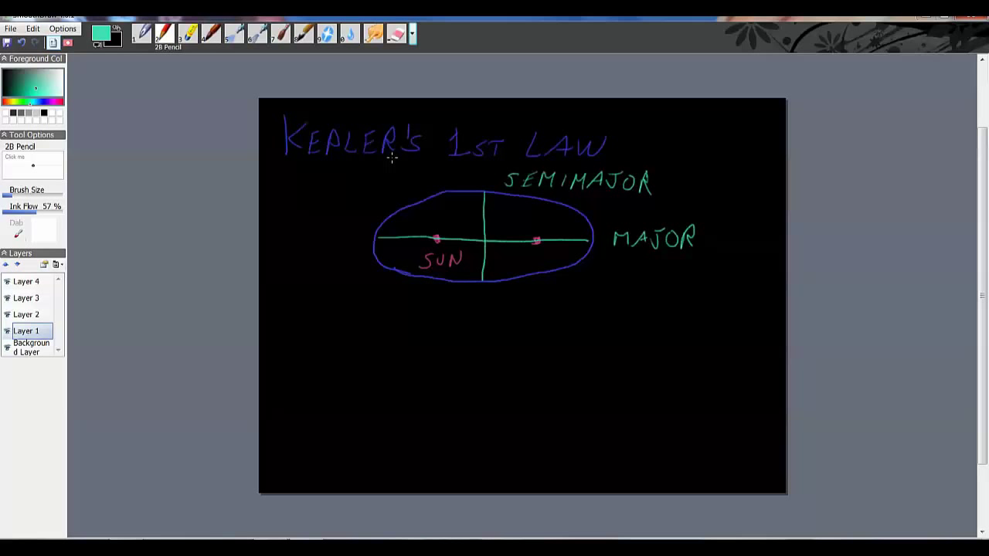
Step: In green, mark both major-axis ends and label them PERIHELION and APHELION with arrows
left_click(20, 102)
left_click(376, 237)
left_click_drag(375, 239, 372, 235)
mouse_move(288, 205)
left_mouse_down()
mouse_move(312, 202)
mouse_move(304, 210)
mouse_move(320, 213)
mouse_move(352, 206)
mouse_move(398, 178)
left_mouse_up()
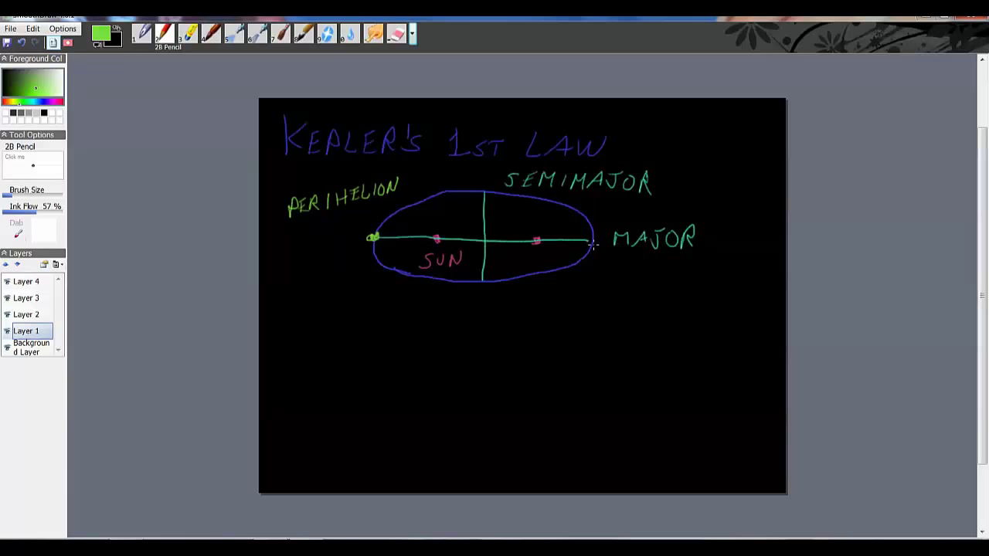
mouse_move(591, 245)
left_mouse_down()
mouse_move(605, 266)
mouse_move(590, 274)
mouse_move(635, 261)
mouse_move(627, 277)
mouse_move(646, 265)
mouse_move(674, 274)
mouse_move(713, 266)
mouse_move(711, 277)
mouse_move(735, 264)
left_mouse_up()
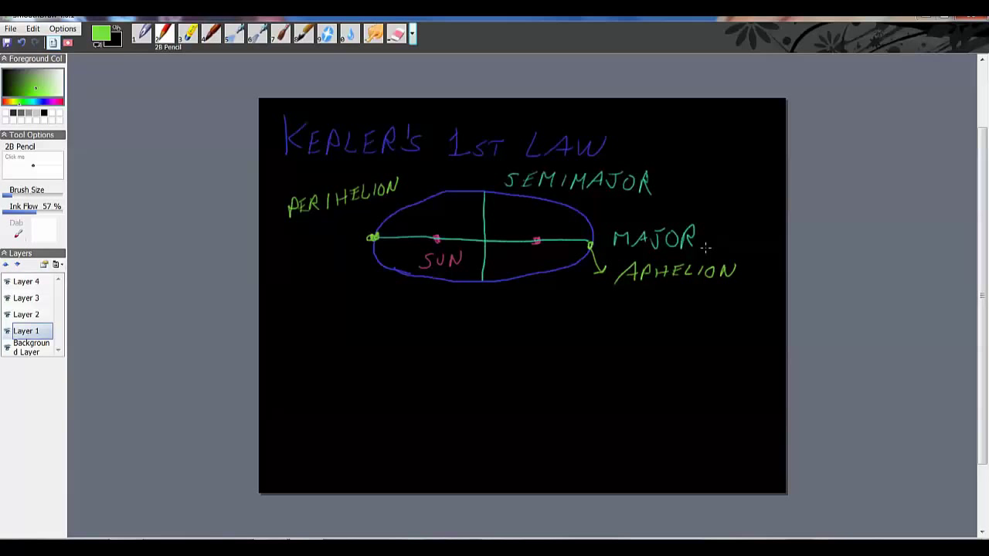
mouse_move(343, 215)
left_mouse_down()
mouse_move(363, 234)
mouse_move(352, 231)
left_mouse_up()
Step: Write ECCENTRICITY – ELLIPSE in green below the diagram
mouse_move(299, 301)
left_mouse_down()
mouse_move(294, 325)
mouse_move(310, 301)
mouse_move(302, 312)
mouse_move(311, 319)
mouse_move(340, 306)
mouse_move(341, 323)
mouse_move(365, 307)
mouse_move(374, 322)
mouse_move(386, 309)
mouse_move(407, 326)
mouse_move(460, 309)
left_mouse_up()
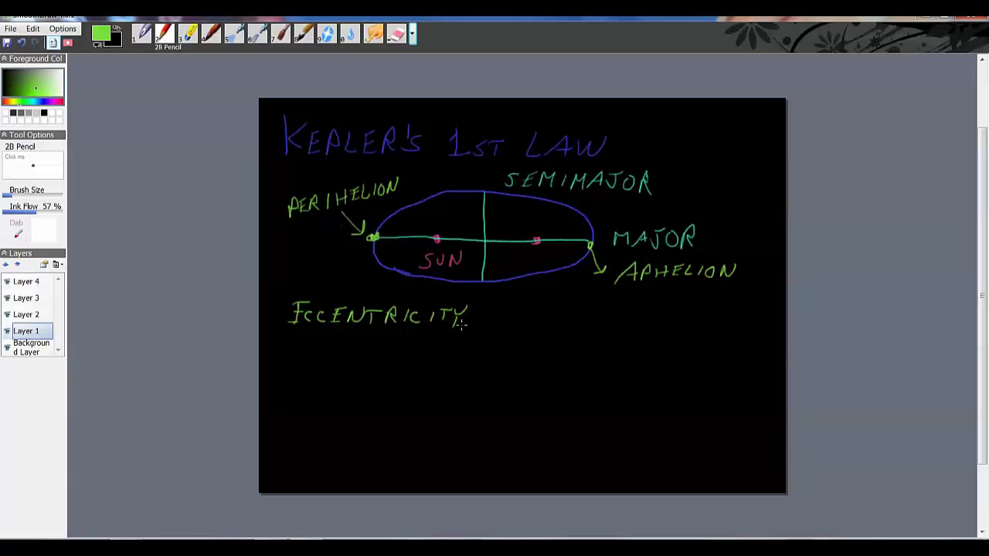
mouse_move(482, 316)
left_mouse_down()
mouse_move(506, 328)
mouse_move(524, 307)
left_mouse_up()
left_click_drag(509, 319, 550, 328)
left_click_drag(561, 309, 559, 331)
mouse_move(570, 315)
left_mouse_down()
mouse_move(570, 327)
mouse_move(582, 312)
mouse_move(585, 329)
mouse_move(610, 311)
mouse_move(607, 320)
left_mouse_up()
left_click_drag(597, 327, 610, 326)
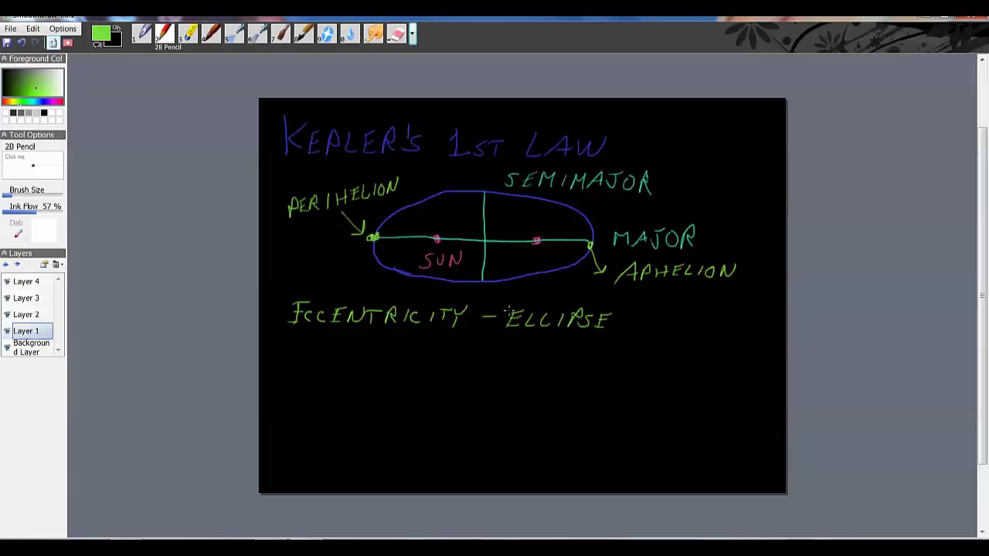
Step: Write CIRCLE = 0 underneath, then begin a LENGTH OF MAJOR line below it
mouse_move(293, 342)
left_mouse_down()
mouse_move(292, 355)
mouse_move(325, 354)
left_mouse_up()
mouse_move(324, 340)
left_mouse_down()
mouse_move(337, 353)
mouse_move(371, 355)
left_mouse_up()
mouse_move(373, 340)
left_mouse_down()
mouse_move(385, 340)
mouse_move(380, 355)
left_mouse_up()
left_click_drag(373, 349, 404, 344)
left_click_drag(391, 353, 437, 341)
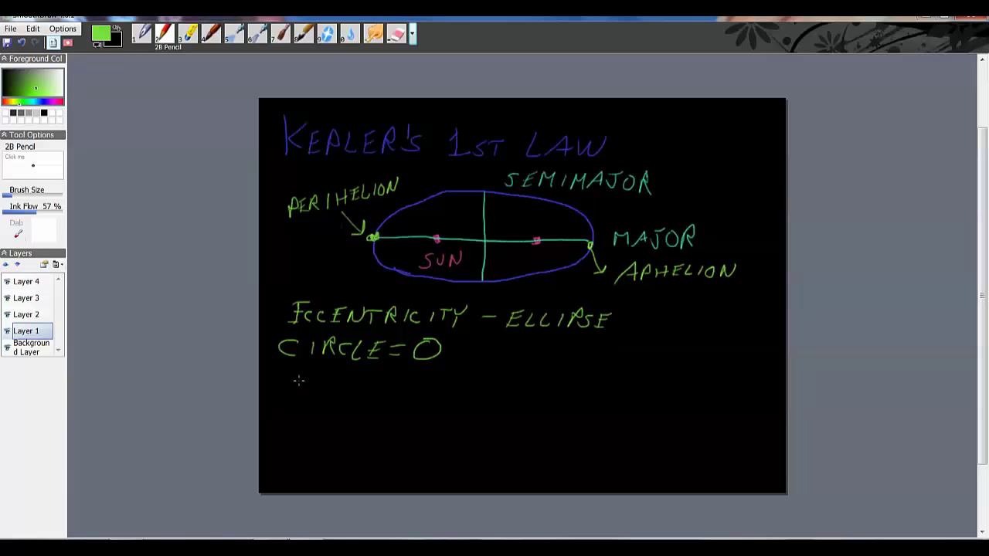
mouse_move(286, 377)
left_mouse_down()
mouse_move(290, 392)
mouse_move(315, 378)
mouse_move(318, 389)
mouse_move(361, 395)
mouse_move(385, 385)
mouse_move(396, 398)
mouse_move(415, 387)
mouse_move(458, 386)
mouse_move(466, 397)
mouse_move(482, 384)
mouse_move(487, 393)
mouse_move(499, 391)
left_mouse_up()
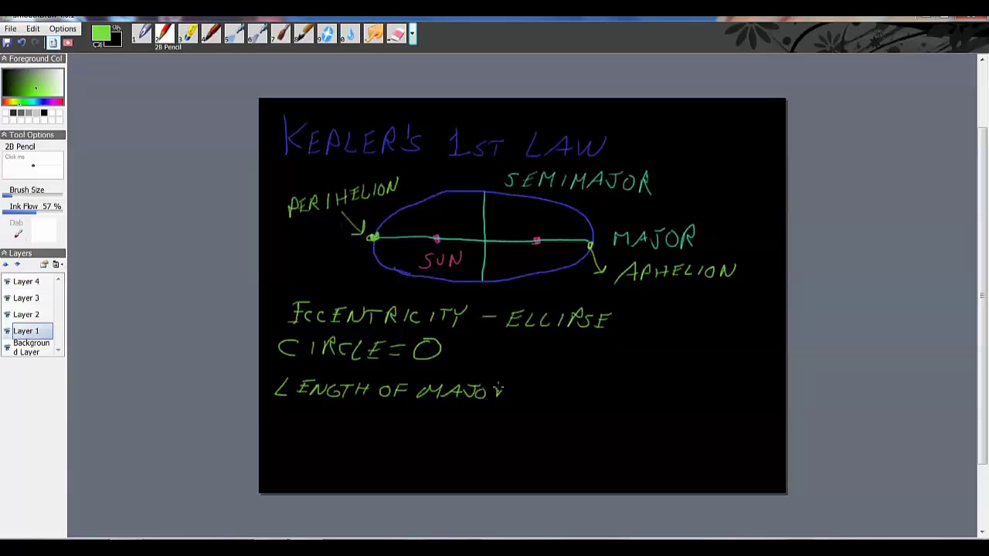
Step: Cross out the unfinished line and write the fraction DISTANCE B/W FOCI over LENGTH OF MAJOR AXIS
mouse_move(288, 380)
left_mouse_down()
mouse_move(276, 392)
mouse_move(479, 393)
mouse_move(301, 388)
mouse_move(466, 401)
mouse_move(379, 381)
left_mouse_up()
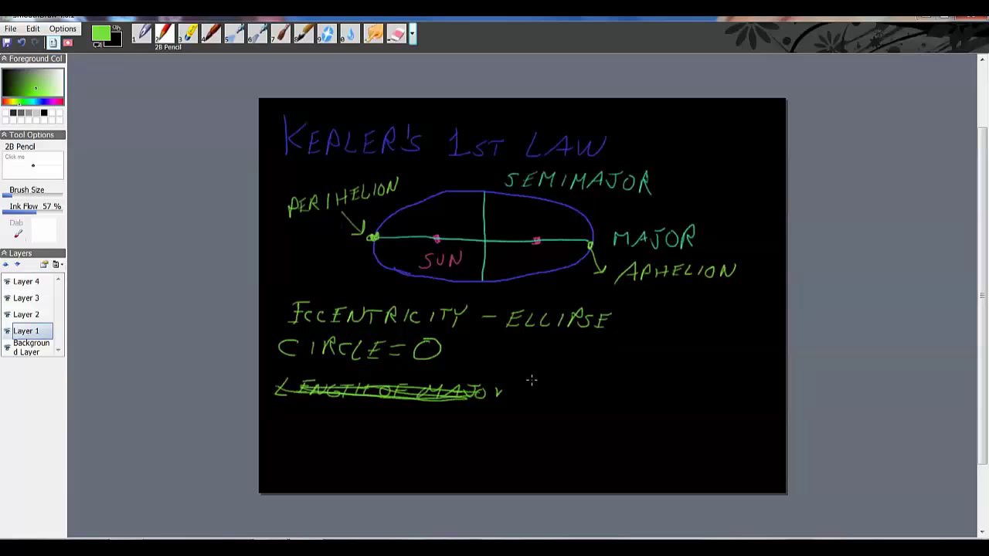
mouse_move(487, 396)
left_mouse_down()
mouse_move(537, 368)
mouse_move(523, 374)
mouse_move(640, 376)
mouse_move(626, 366)
mouse_move(640, 378)
mouse_move(673, 369)
mouse_move(665, 375)
mouse_move(696, 378)
mouse_move(655, 381)
mouse_move(653, 390)
mouse_move(666, 394)
mouse_move(660, 405)
mouse_move(712, 400)
left_mouse_up()
left_click_drag(517, 418, 719, 421)
mouse_move(523, 426)
left_mouse_down()
mouse_move(529, 440)
mouse_move(542, 431)
mouse_move(533, 442)
mouse_move(603, 436)
mouse_move(628, 451)
mouse_move(658, 437)
mouse_move(674, 450)
mouse_move(731, 442)
mouse_move(726, 452)
left_mouse_up()
mouse_move(655, 457)
left_mouse_down()
mouse_move(644, 472)
mouse_move(658, 456)
mouse_move(650, 467)
mouse_move(689, 472)
left_mouse_up()
mouse_move(683, 461)
left_mouse_down()
mouse_move(669, 474)
mouse_move(704, 477)
left_mouse_up()
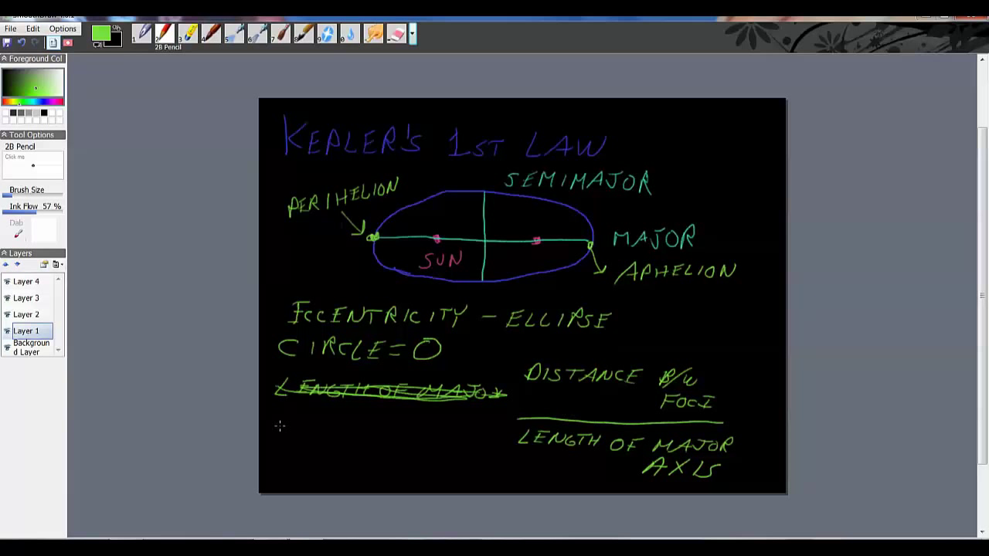
Step: Write the worked example 5cm/10cm = 0.5 on the left
mouse_move(286, 418)
left_mouse_down()
mouse_move(272, 437)
mouse_move(294, 419)
mouse_move(307, 439)
mouse_move(331, 437)
left_mouse_up()
left_click_drag(261, 443, 344, 440)
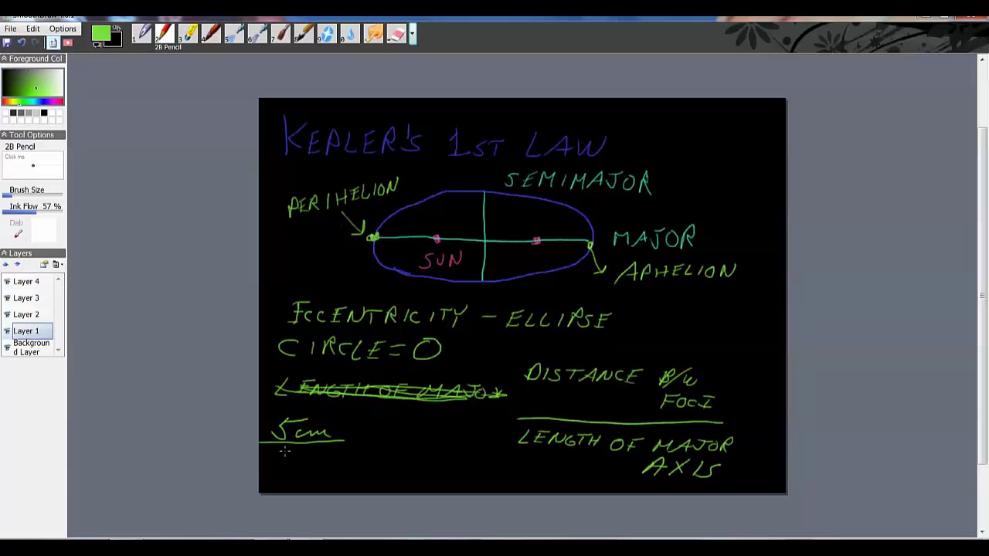
mouse_move(282, 453)
left_mouse_down()
mouse_move(276, 465)
mouse_move(294, 451)
mouse_move(334, 463)
left_mouse_up()
mouse_move(356, 437)
left_mouse_down()
mouse_move(388, 436)
mouse_move(413, 448)
mouse_move(433, 435)
left_mouse_up()
left_click(398, 445)
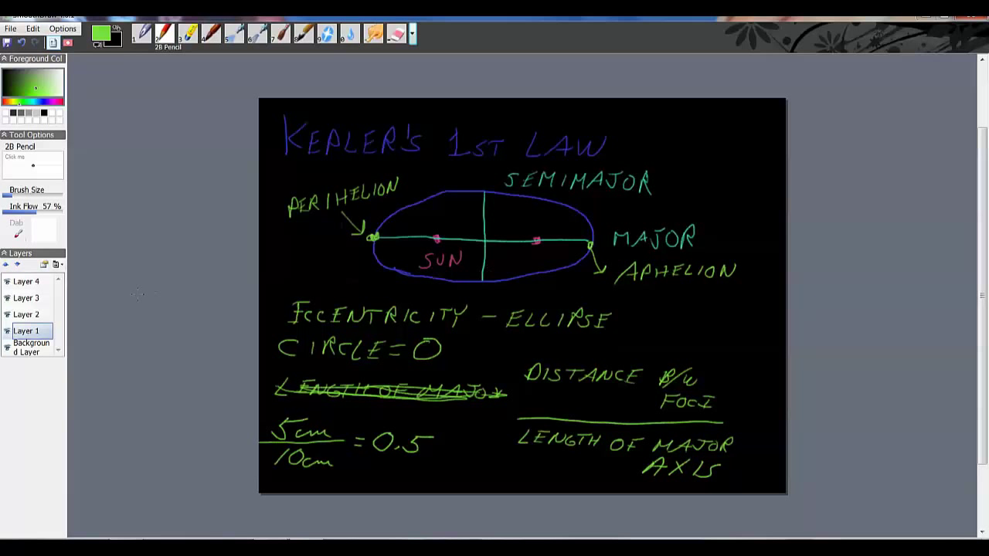
Step: Switch to Layer 2, hide Layer 1, and write the heading KEPLERS 2ND LAW
left_click(22, 315)
left_click(7, 330)
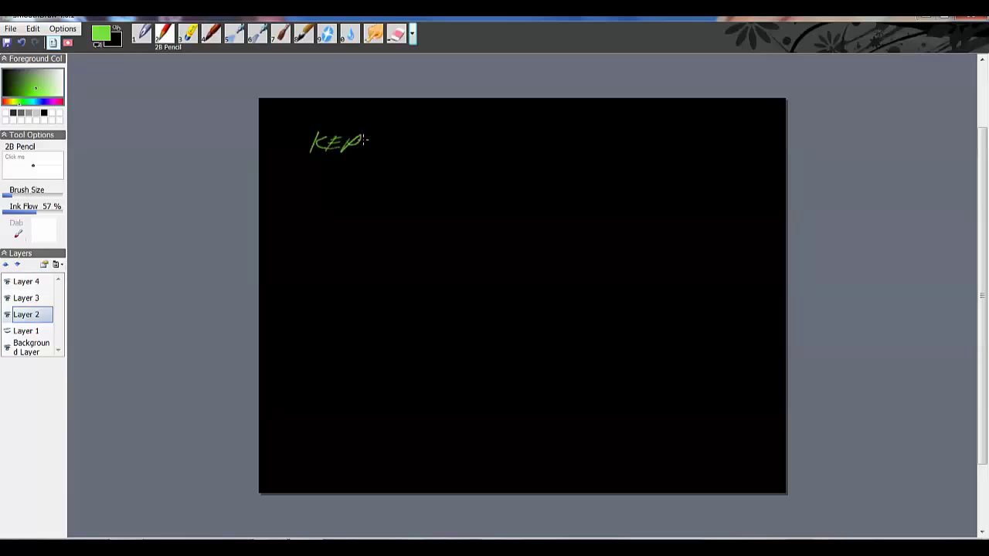
mouse_move(386, 132)
left_mouse_down()
mouse_move(398, 129)
mouse_move(396, 140)
left_mouse_up()
left_click_drag(383, 150, 402, 142)
mouse_move(403, 142)
left_mouse_down()
mouse_move(410, 152)
mouse_move(533, 144)
mouse_move(536, 155)
mouse_move(602, 158)
mouse_move(627, 146)
left_mouse_up()
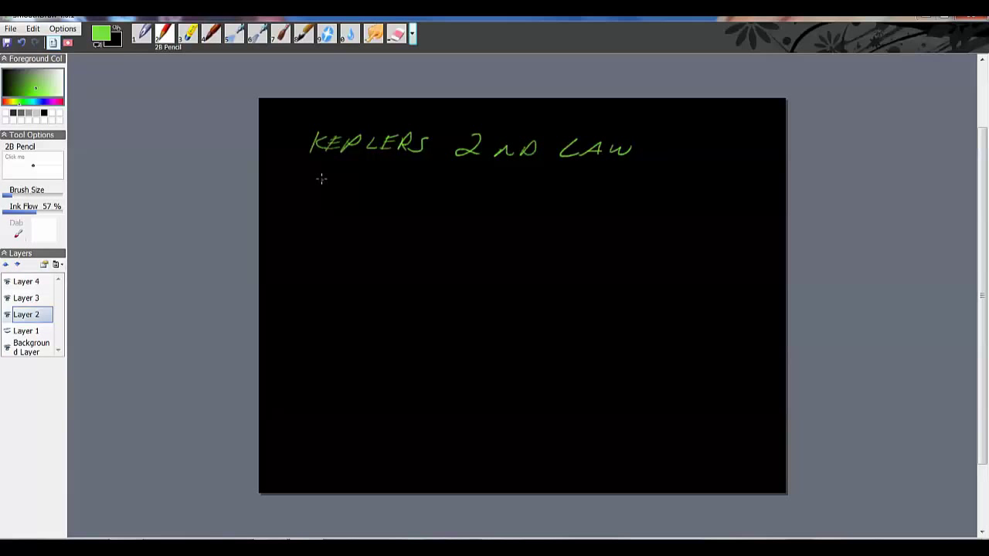
Step: Write ORBIT SWEEPS OUT EQUAL as the first line of the statement
mouse_move(326, 177)
left_mouse_down()
mouse_move(332, 194)
mouse_move(374, 193)
mouse_move(395, 176)
left_mouse_up()
left_click(351, 182)
left_click(350, 187)
left_click_drag(388, 177, 389, 191)
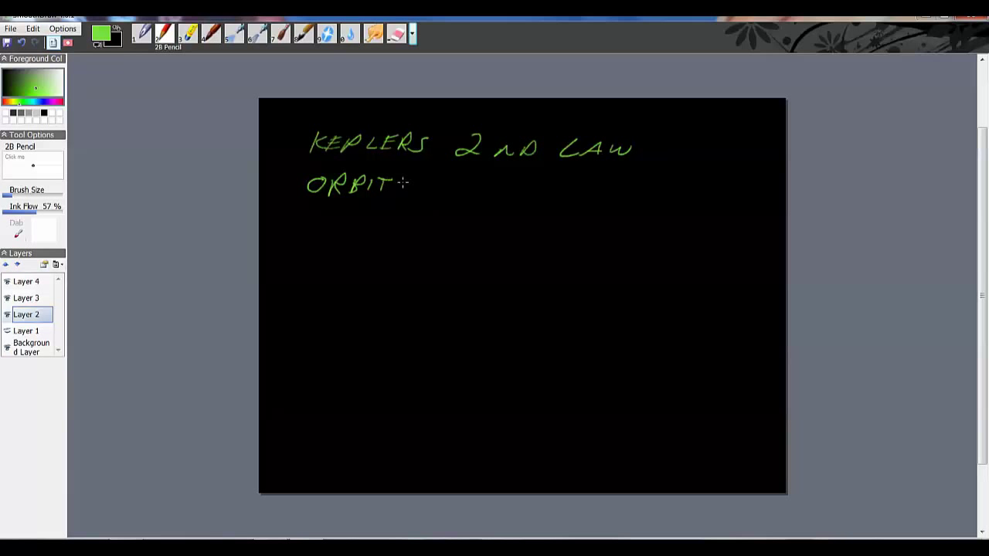
mouse_move(429, 179)
left_mouse_down()
mouse_move(412, 195)
mouse_move(466, 182)
mouse_move(471, 196)
mouse_move(493, 193)
mouse_move(510, 180)
mouse_move(502, 190)
left_mouse_up()
mouse_move(519, 181)
left_mouse_down()
mouse_move(505, 197)
mouse_move(541, 199)
mouse_move(550, 188)
left_mouse_up()
mouse_move(565, 191)
left_mouse_down()
mouse_move(563, 200)
mouse_move(575, 189)
mouse_move(580, 201)
mouse_move(618, 205)
mouse_move(641, 195)
mouse_move(649, 212)
mouse_move(671, 195)
left_mouse_up()
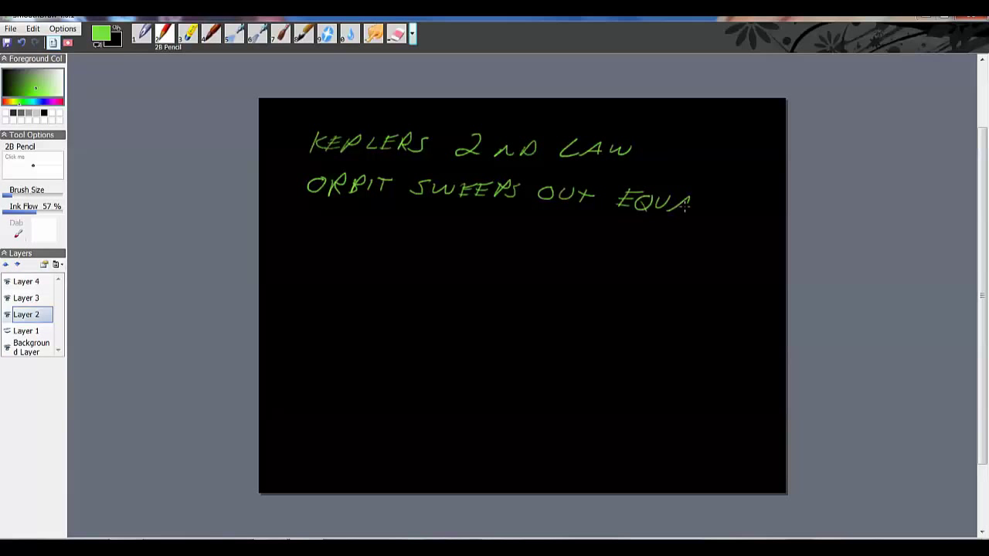
mouse_move(685, 205)
left_mouse_down()
mouse_move(672, 207)
mouse_move(702, 213)
left_mouse_up()
Step: Continue the next line with AREAS OF SPACE IN
mouse_move(289, 230)
left_mouse_down()
mouse_move(312, 209)
mouse_move(317, 230)
left_mouse_up()
mouse_move(304, 221)
left_mouse_down()
mouse_move(335, 211)
mouse_move(331, 224)
mouse_move(358, 216)
left_mouse_up()
mouse_move(343, 234)
left_mouse_down()
mouse_move(358, 236)
mouse_move(372, 216)
mouse_move(383, 233)
left_mouse_up()
mouse_move(368, 226)
left_mouse_down()
mouse_move(387, 235)
mouse_move(431, 222)
mouse_move(450, 241)
mouse_move(472, 223)
left_mouse_up()
mouse_move(449, 232)
left_mouse_down()
mouse_move(498, 231)
mouse_move(488, 246)
left_mouse_up()
mouse_move(522, 231)
left_mouse_down()
mouse_move(521, 247)
mouse_move(546, 232)
left_mouse_up()
left_click_drag(546, 232, 560, 249)
mouse_move(580, 238)
left_mouse_down()
mouse_move(581, 255)
mouse_move(592, 246)
left_mouse_up()
mouse_move(582, 254)
left_mouse_down()
mouse_move(616, 256)
mouse_move(651, 239)
left_mouse_up()
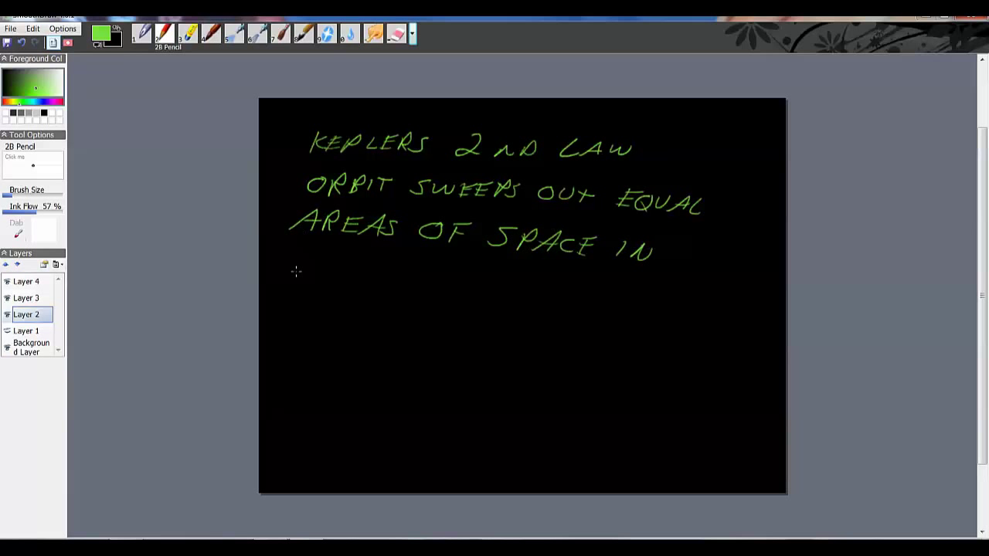
Step: Finish with EQUAL AMOUNTS OF TIME and add a dash after the heading
mouse_move(294, 269)
left_mouse_down()
mouse_move(285, 293)
mouse_move(308, 271)
left_mouse_up()
mouse_move(289, 281)
left_mouse_down()
mouse_move(301, 281)
mouse_move(299, 290)
left_mouse_up()
mouse_move(322, 278)
left_mouse_down()
mouse_move(310, 286)
mouse_move(344, 293)
mouse_move(353, 278)
left_mouse_up()
mouse_move(355, 295)
left_mouse_down()
mouse_move(363, 276)
mouse_move(380, 289)
left_mouse_up()
left_click_drag(377, 280, 389, 297)
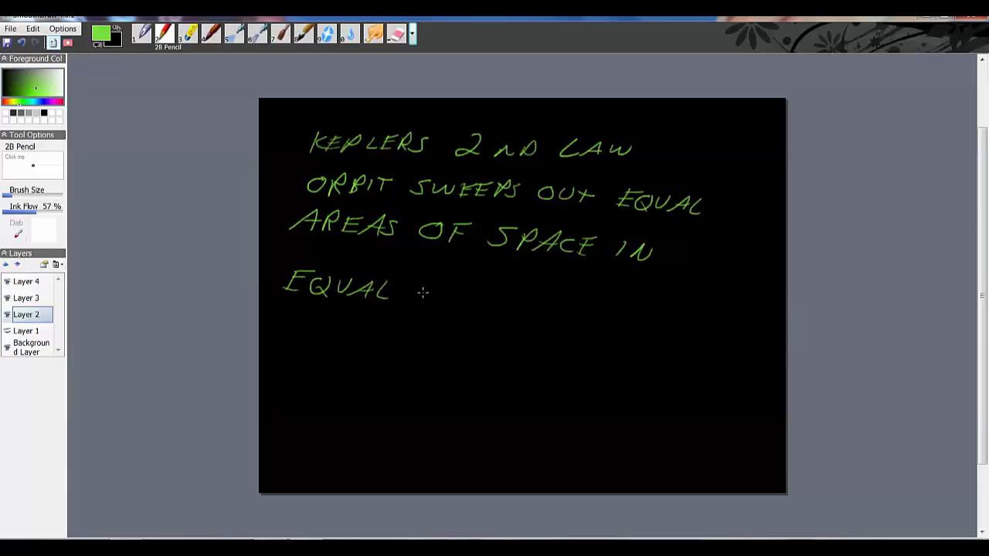
mouse_move(437, 277)
left_mouse_down()
mouse_move(417, 299)
mouse_move(448, 301)
left_mouse_up()
mouse_move(428, 292)
left_mouse_down()
mouse_move(468, 287)
mouse_move(471, 299)
mouse_move(516, 292)
mouse_move(522, 302)
mouse_move(538, 290)
mouse_move(530, 305)
mouse_move(556, 288)
left_mouse_up()
left_click_drag(545, 290, 541, 300)
mouse_move(597, 288)
left_mouse_down()
mouse_move(586, 297)
mouse_move(606, 287)
left_mouse_up()
mouse_move(621, 286)
left_mouse_down()
mouse_move(611, 299)
mouse_move(619, 292)
mouse_move(641, 304)
mouse_move(656, 290)
mouse_move(656, 307)
mouse_move(709, 309)
mouse_move(717, 292)
left_mouse_up()
left_click_drag(694, 301, 715, 303)
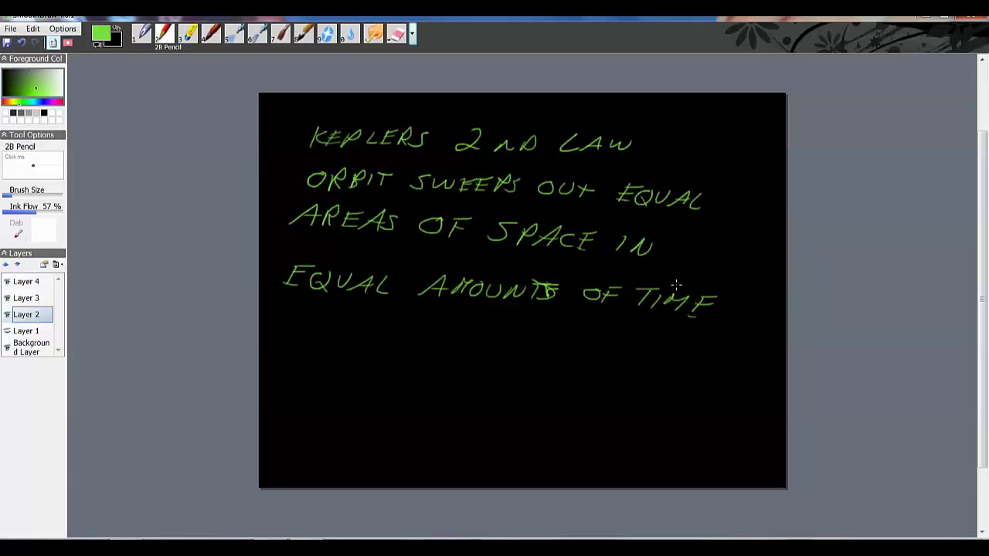
left_click_drag(649, 143, 682, 146)
Step: Switch to Layer 3, hide Layer 2, and draw a green elliptical orbit
left_click(27, 298)
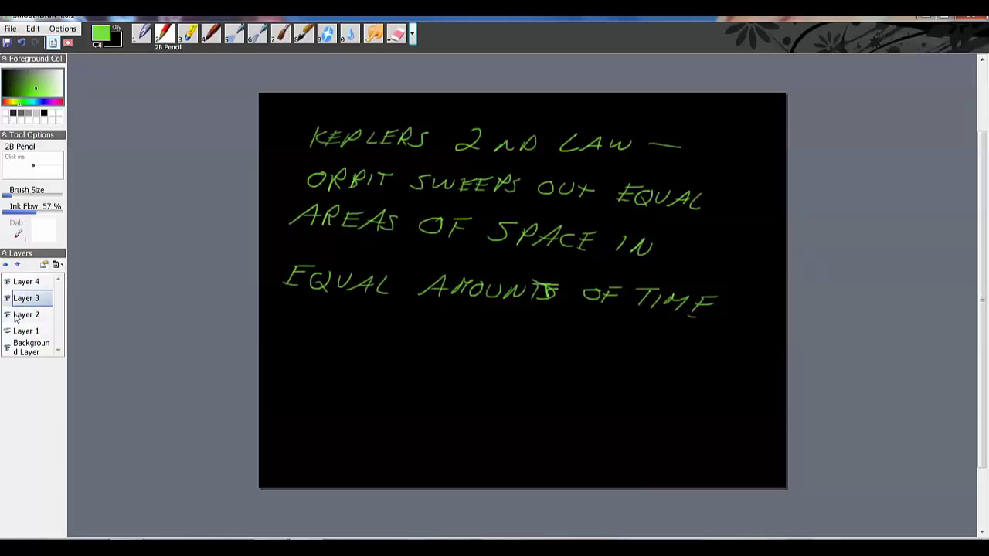
left_click(8, 314)
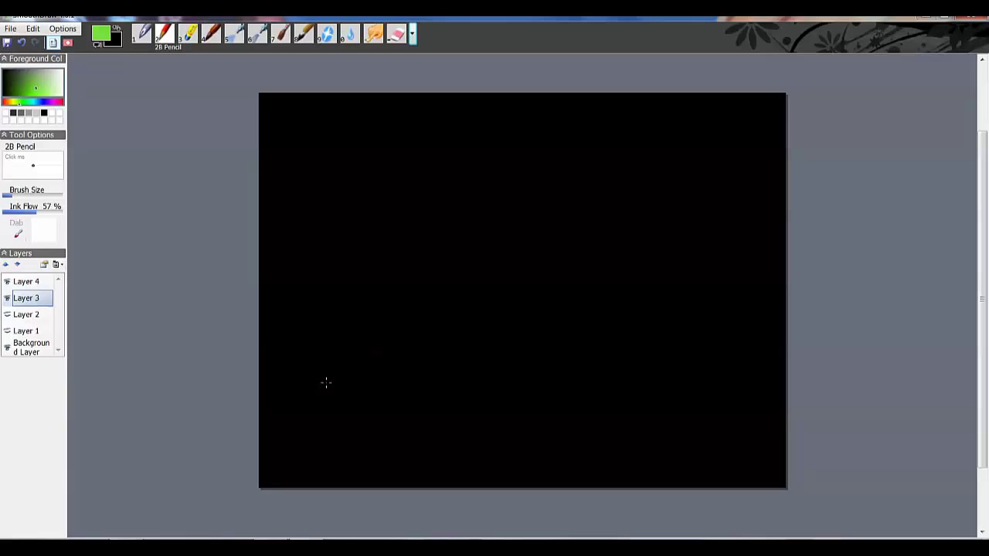
mouse_move(363, 316)
left_mouse_down()
mouse_move(401, 332)
mouse_move(561, 347)
mouse_move(632, 329)
mouse_move(658, 280)
mouse_move(629, 237)
mouse_move(578, 214)
mouse_move(490, 199)
mouse_move(409, 206)
mouse_move(348, 232)
mouse_move(324, 273)
mouse_move(325, 309)
mouse_move(415, 339)
left_mouse_up()
Step: In yellow, draw a small sun inside the orbit labelled SUN and an arrow below
left_click(16, 101)
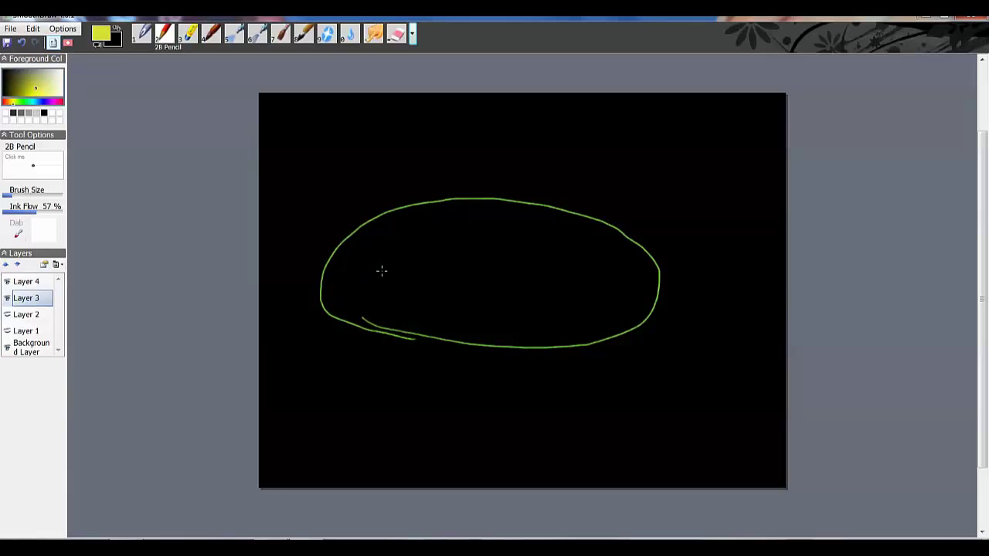
mouse_move(382, 268)
left_mouse_down()
mouse_move(396, 267)
mouse_move(361, 298)
mouse_move(394, 295)
mouse_move(396, 282)
left_mouse_up()
mouse_move(402, 300)
left_mouse_down()
mouse_move(402, 284)
mouse_move(419, 281)
left_mouse_up()
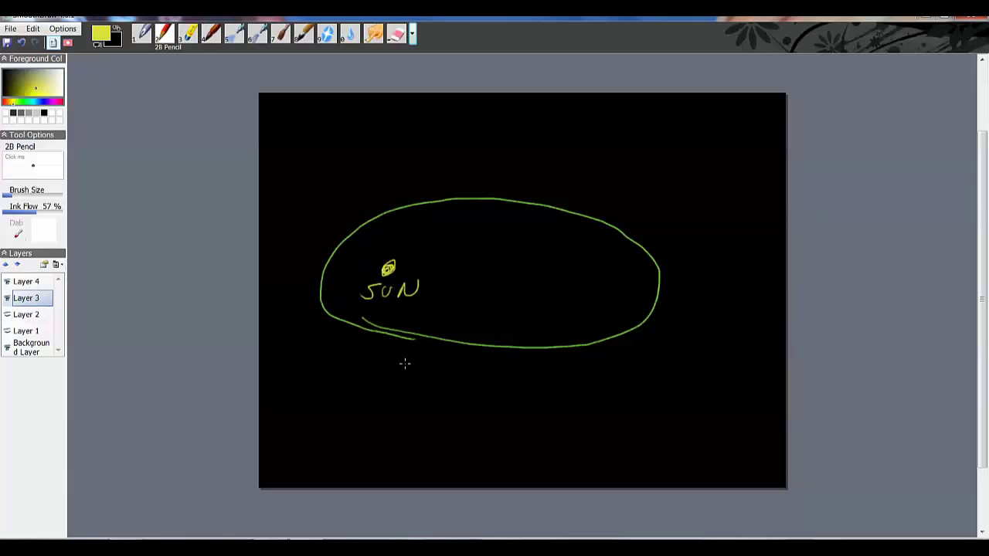
left_click_drag(399, 392, 467, 395)
Step: Add a yellow arrow along the lower-right orbit, thicken the sun, and draw a line to the lower-left edge
mouse_move(579, 353)
left_mouse_down()
mouse_move(641, 354)
mouse_move(634, 361)
left_mouse_up()
left_click_drag(391, 258, 357, 225)
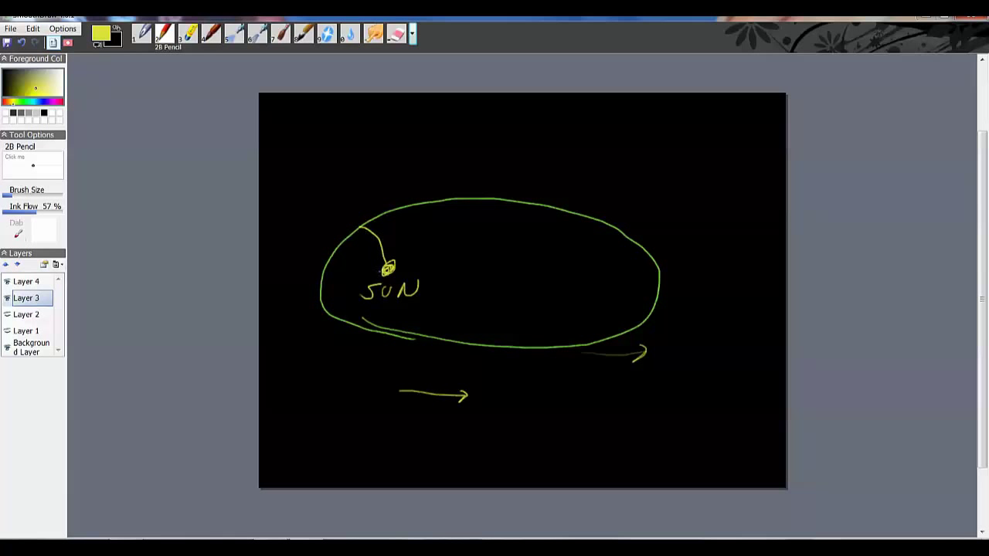
left_click_drag(386, 272, 343, 317)
Step: Shade the left wedge, draw two sun-to-right-edge lines, and label that side SHORTER DISTANCE
mouse_move(348, 266)
left_mouse_down()
mouse_move(340, 287)
mouse_move(348, 262)
mouse_move(358, 283)
mouse_move(338, 289)
left_mouse_up()
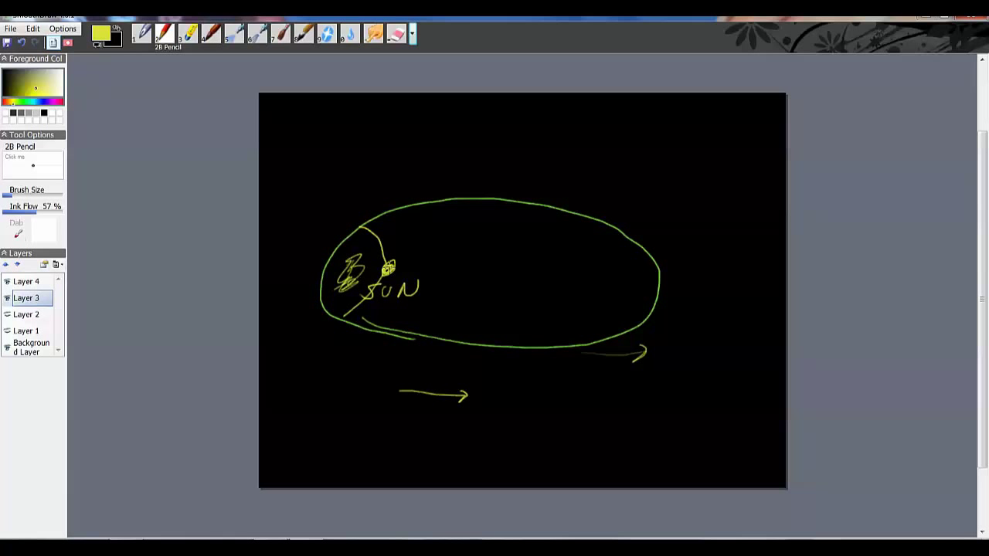
left_click_drag(388, 267, 641, 246)
mouse_move(390, 271)
left_mouse_down()
mouse_move(658, 293)
mouse_move(623, 271)
mouse_move(423, 270)
left_mouse_up()
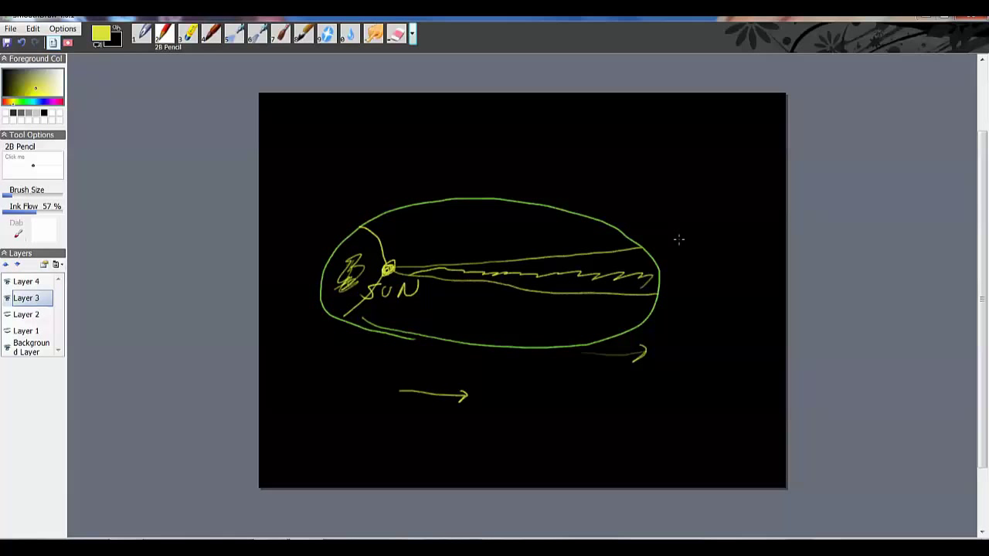
mouse_move(676, 240)
left_mouse_down()
mouse_move(713, 235)
mouse_move(721, 244)
mouse_move(725, 231)
mouse_move(736, 227)
mouse_move(732, 240)
mouse_move(743, 225)
mouse_move(742, 237)
mouse_move(756, 222)
mouse_move(682, 255)
mouse_move(700, 269)
mouse_move(713, 256)
mouse_move(711, 270)
mouse_move(754, 247)
mouse_move(755, 260)
mouse_move(764, 245)
mouse_move(754, 267)
left_mouse_up()
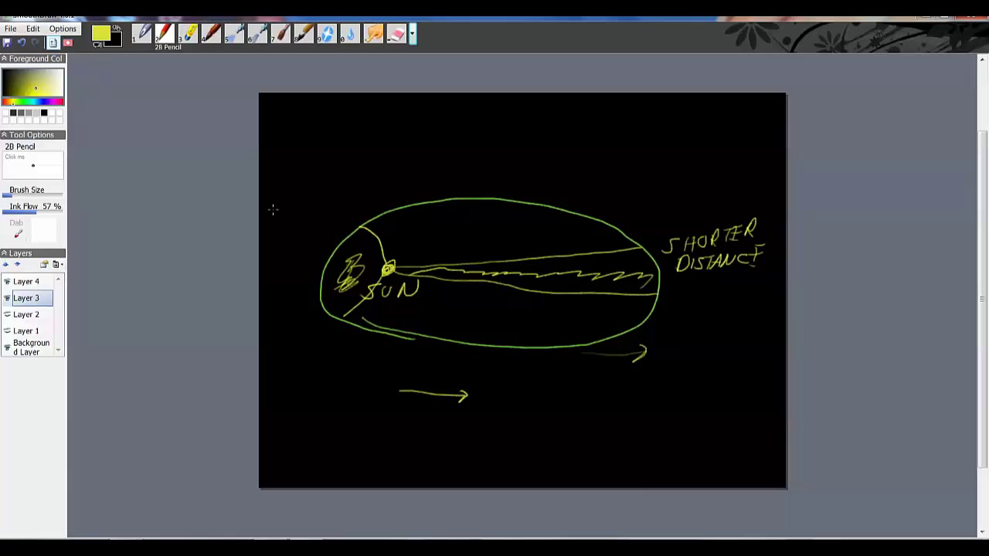
Step: Write GREATER DISTANCE in yellow at the orbit's upper left, then start a T beside the orbit
mouse_move(283, 207)
left_mouse_down()
mouse_move(278, 215)
mouse_move(303, 220)
mouse_move(321, 193)
mouse_move(328, 218)
mouse_move(341, 198)
mouse_move(360, 199)
left_mouse_up()
left_click_drag(286, 221, 286, 242)
mouse_move(286, 220)
left_mouse_down()
mouse_move(287, 241)
mouse_move(321, 230)
left_mouse_up()
mouse_move(316, 218)
left_mouse_down()
mouse_move(339, 226)
mouse_move(377, 202)
left_mouse_up()
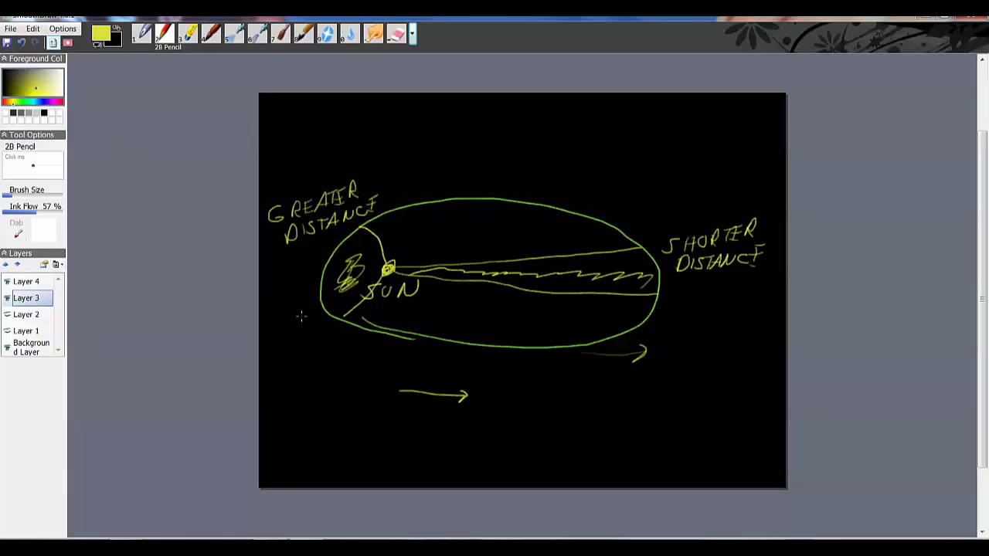
left_click_drag(270, 286, 279, 283)
Step: In magenta, label the wedges TIME 1 and TIME 2 and write TIME 1 = TIME2 below the orbit
left_click(60, 102)
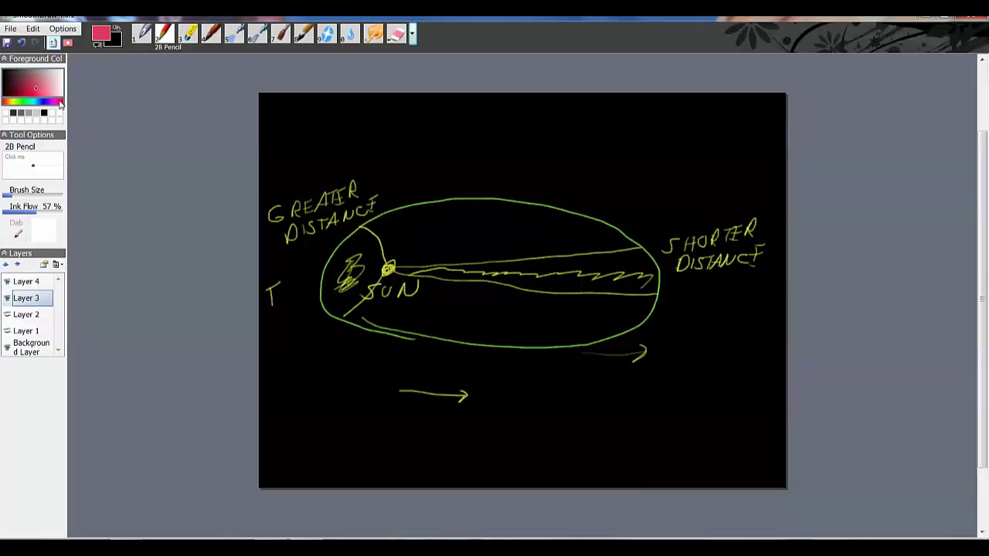
left_click_drag(61, 104, 57, 102)
mouse_move(272, 285)
left_mouse_down()
mouse_move(273, 305)
mouse_move(281, 282)
mouse_move(286, 303)
mouse_move(316, 268)
left_mouse_up()
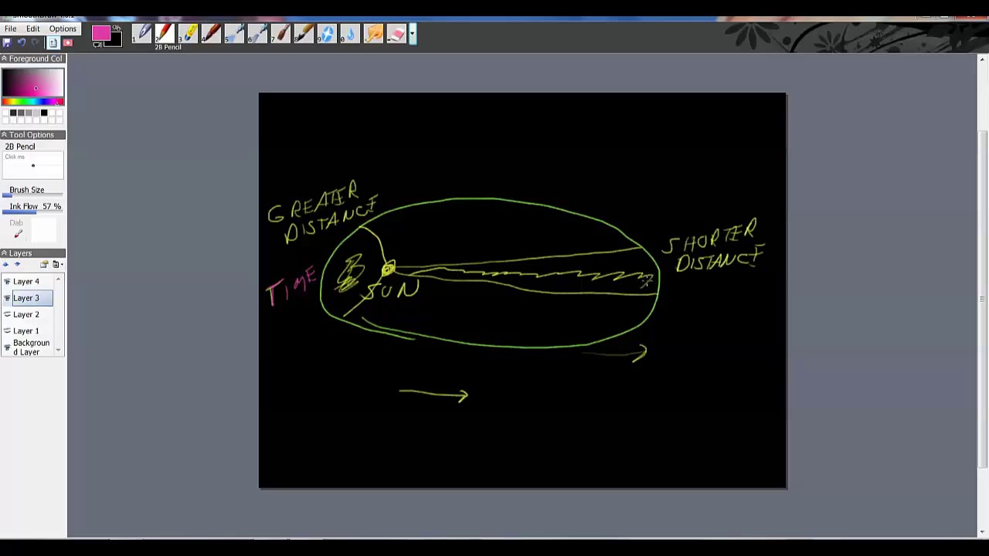
mouse_move(670, 285)
left_mouse_down()
mouse_move(690, 294)
mouse_move(707, 279)
mouse_move(728, 294)
left_mouse_up()
mouse_move(311, 247)
left_mouse_down()
mouse_move(323, 255)
mouse_move(312, 252)
left_mouse_up()
left_click_drag(742, 284, 754, 297)
mouse_move(518, 396)
left_mouse_down()
mouse_move(575, 392)
mouse_move(578, 408)
mouse_move(608, 397)
mouse_move(604, 388)
mouse_move(648, 404)
mouse_move(663, 392)
mouse_move(728, 400)
left_mouse_up()
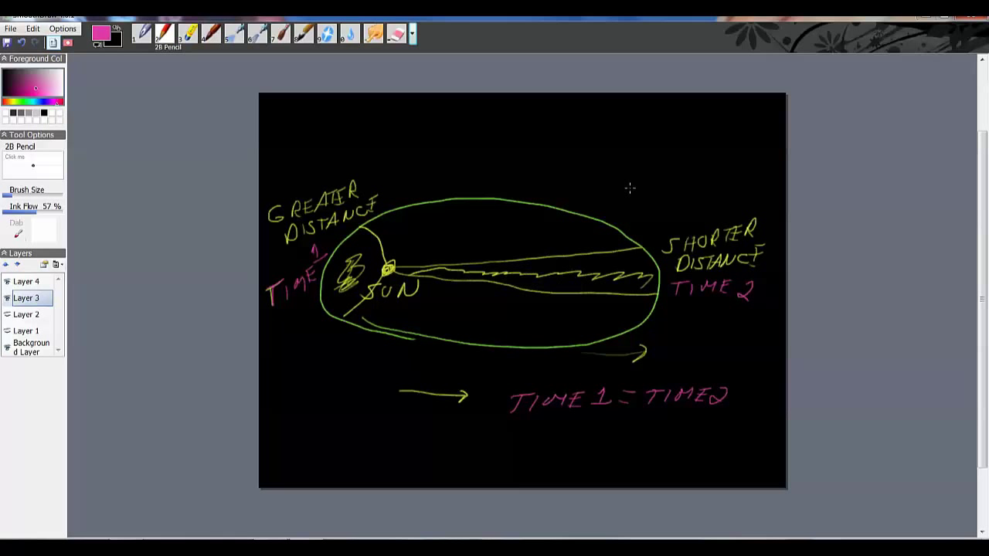
Step: Write magenta AREA2 above SHORTER DISTANCE and AREA 1 above GREATER DISTANCE, with arrows to the wedges
mouse_move(630, 188)
left_mouse_down()
mouse_move(669, 155)
mouse_move(663, 174)
mouse_move(677, 158)
mouse_move(686, 159)
mouse_move(672, 173)
mouse_move(682, 170)
mouse_move(704, 150)
mouse_move(695, 164)
mouse_move(707, 157)
mouse_move(715, 171)
mouse_move(607, 263)
left_mouse_up()
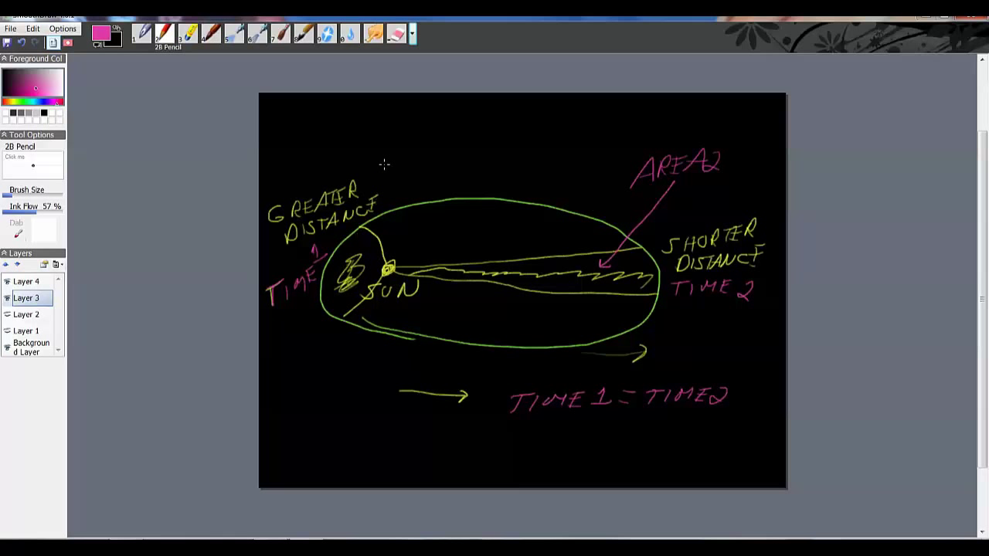
mouse_move(392, 163)
left_mouse_down()
mouse_move(428, 145)
mouse_move(423, 157)
mouse_move(432, 143)
mouse_move(429, 154)
mouse_move(441, 151)
mouse_move(455, 134)
mouse_move(448, 149)
mouse_move(483, 153)
left_mouse_up()
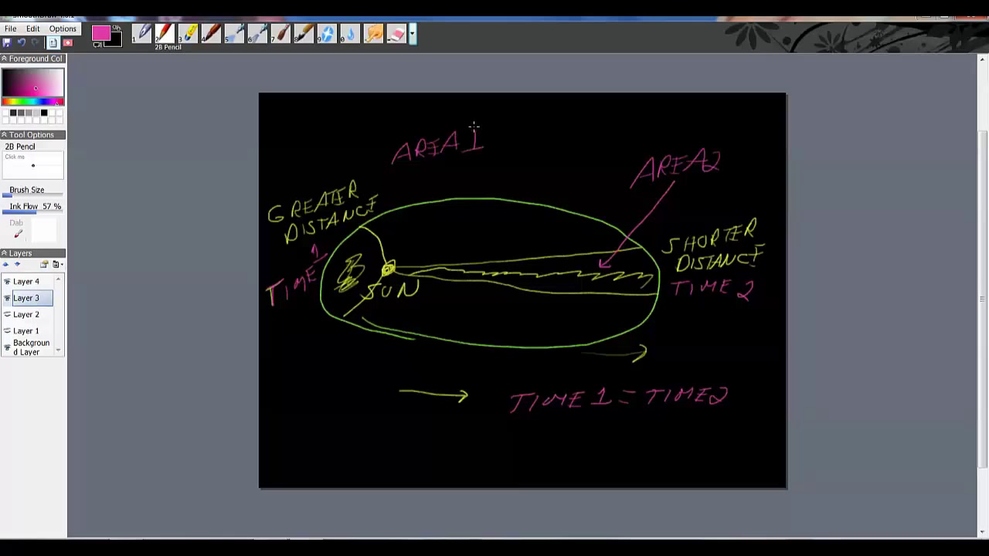
left_click_drag(413, 176, 368, 248)
Step: Write AREA 1 = AREA 2 beneath the TIME 1 = TIME2 equation
mouse_move(498, 440)
left_mouse_down()
mouse_move(541, 430)
mouse_move(535, 435)
mouse_move(576, 439)
mouse_move(577, 421)
mouse_move(625, 431)
left_mouse_up()
mouse_move(613, 440)
left_mouse_down()
mouse_move(654, 420)
mouse_move(663, 441)
mouse_move(669, 422)
left_mouse_up()
mouse_move(669, 422)
left_mouse_down()
mouse_move(678, 418)
mouse_move(679, 442)
left_mouse_up()
mouse_move(683, 419)
left_mouse_down()
mouse_move(696, 417)
mouse_move(694, 428)
left_mouse_up()
mouse_move(680, 440)
left_mouse_down()
mouse_move(695, 439)
mouse_move(705, 417)
left_mouse_up()
mouse_move(706, 417)
left_mouse_down()
mouse_move(709, 438)
mouse_move(726, 439)
left_mouse_up()
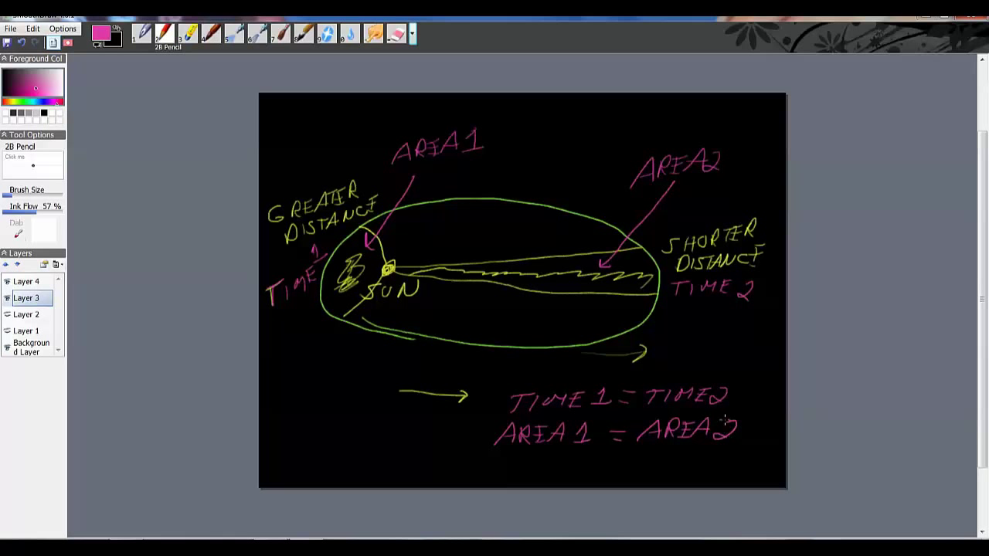